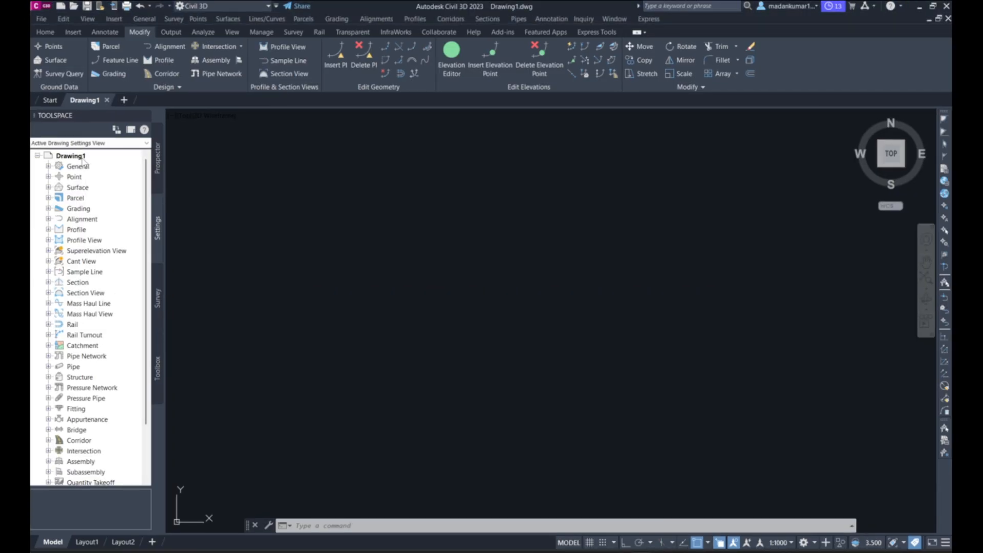
Open the Edit Drawing Settings dialog for Drawing1 from the Toolspace settings tree
right_click(83, 160)
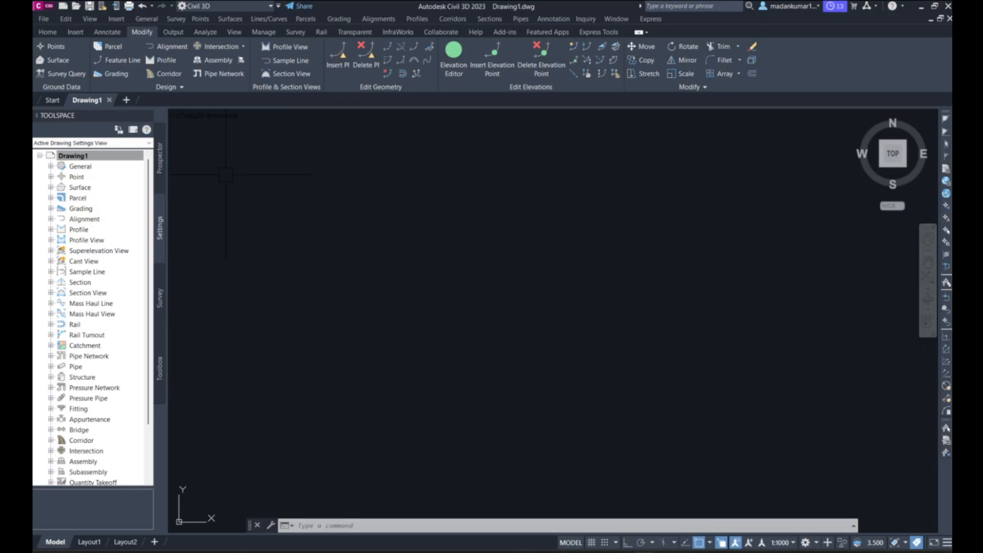
click(99, 157)
right_click(99, 156)
click(147, 165)
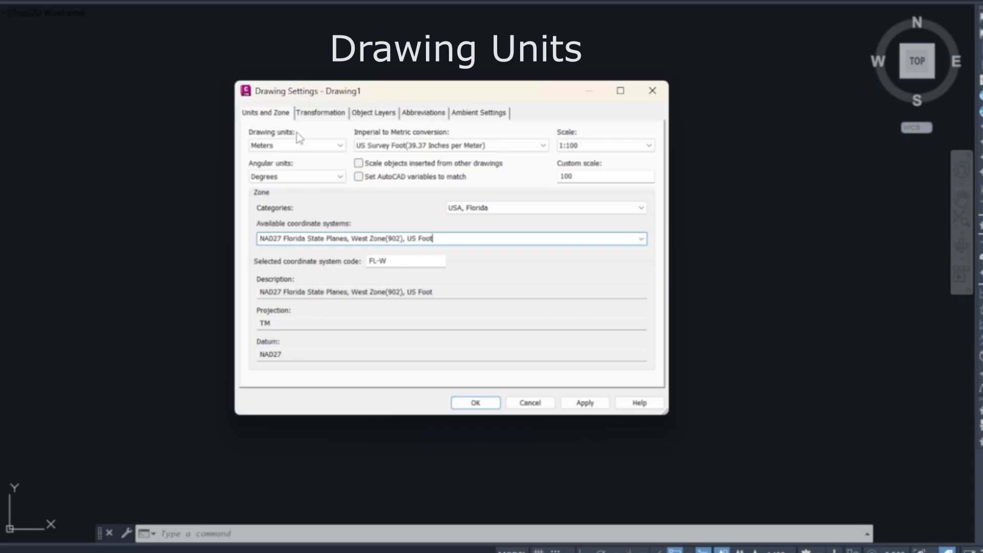
Review the drawing units, scale, angular units, zone category and coordinate system options on the Units and Zone tab
click(340, 145)
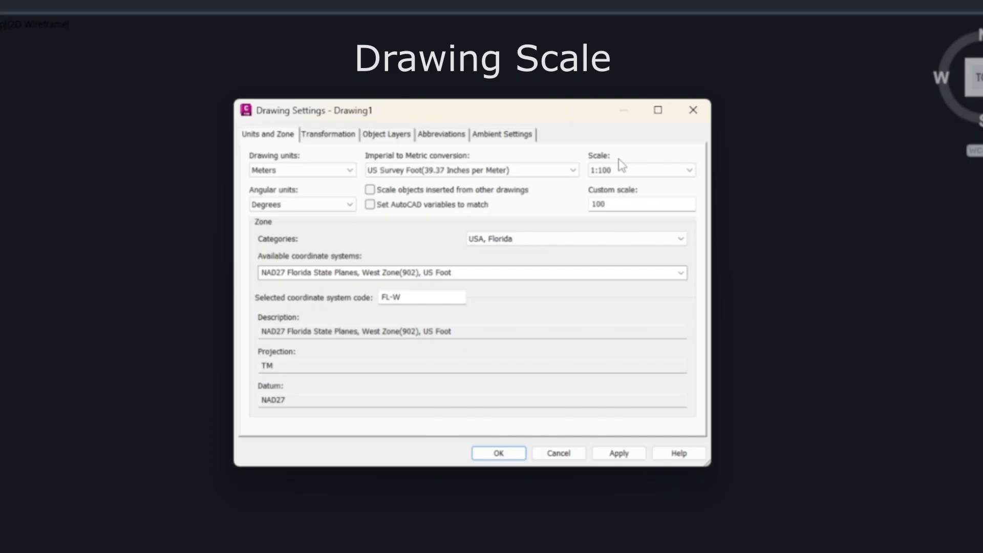
click(691, 171)
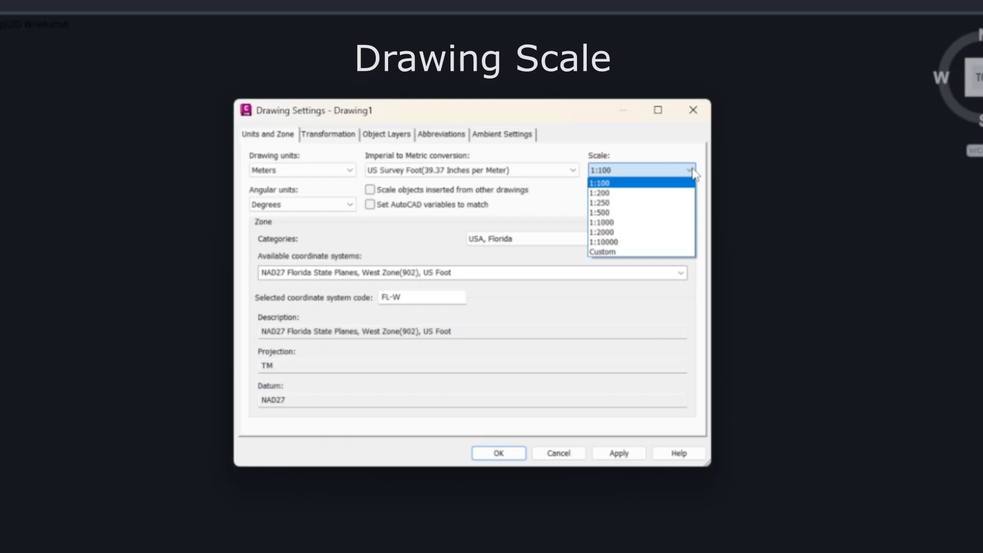
click(692, 171)
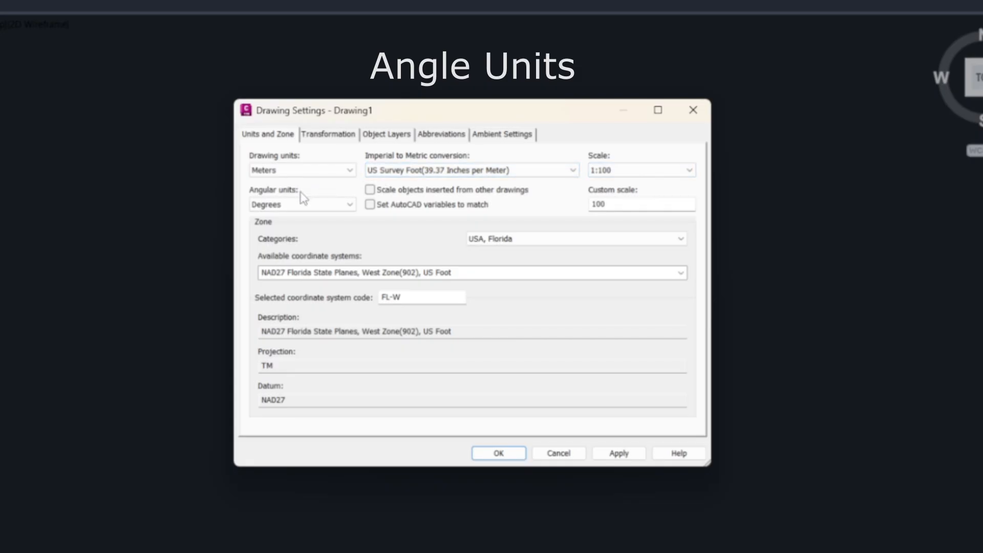
click(352, 207)
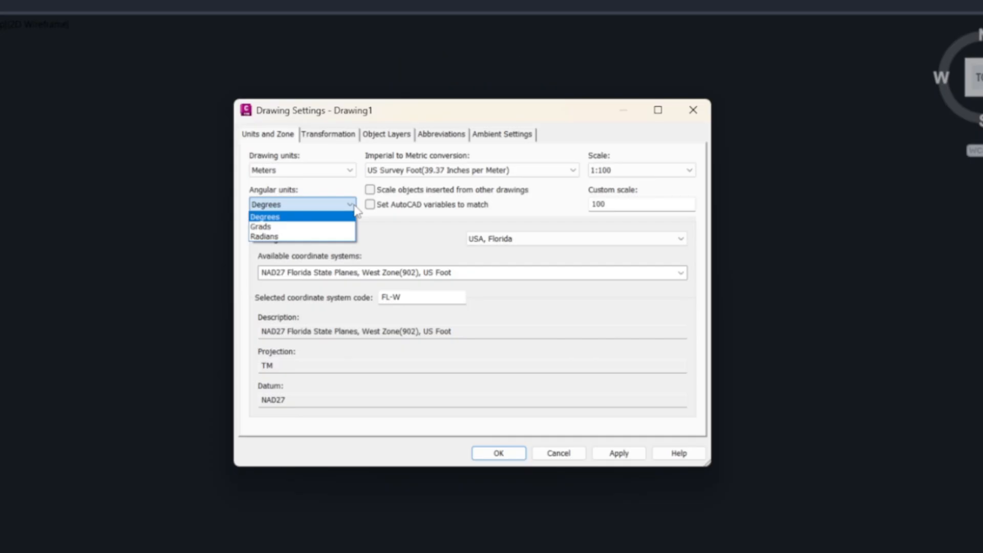
click(355, 207)
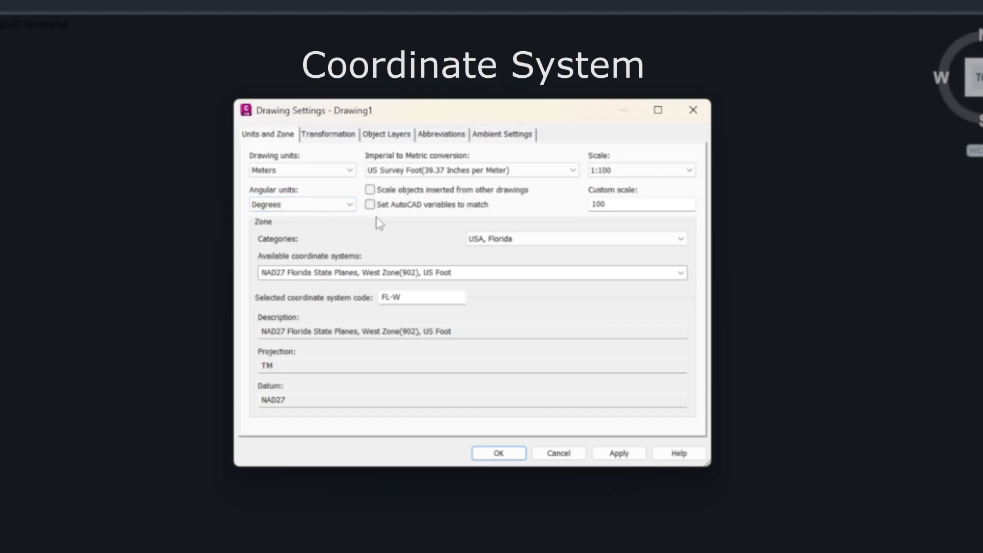
click(680, 241)
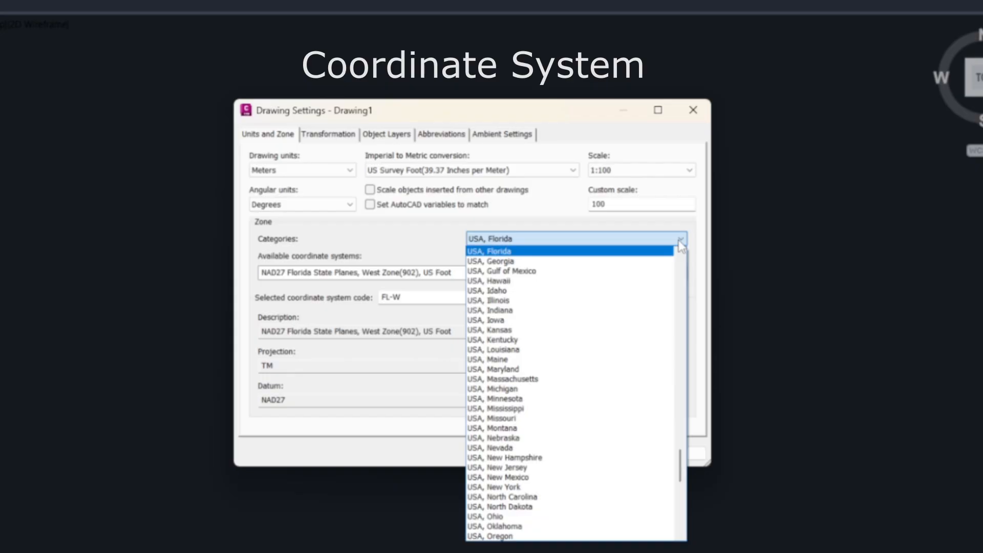
click(680, 240)
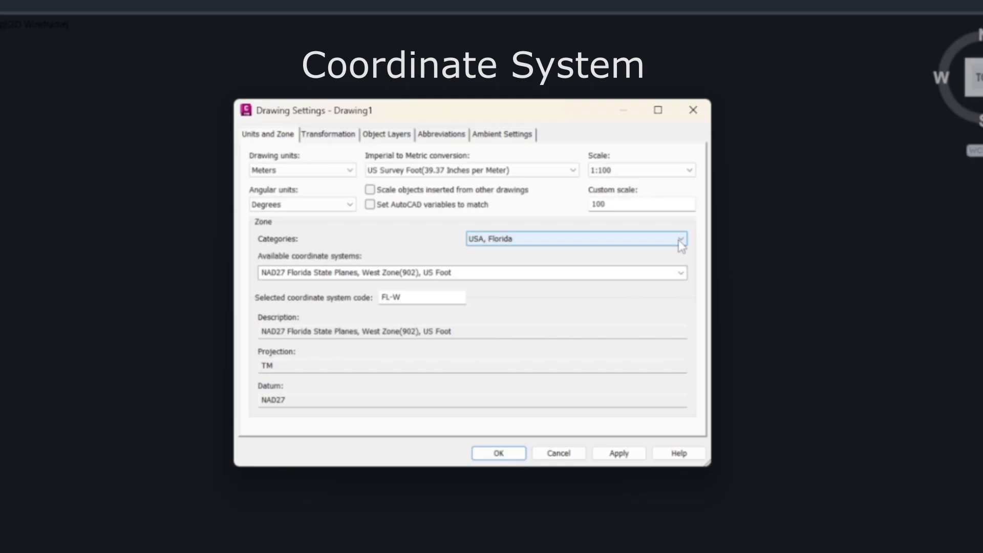
click(681, 273)
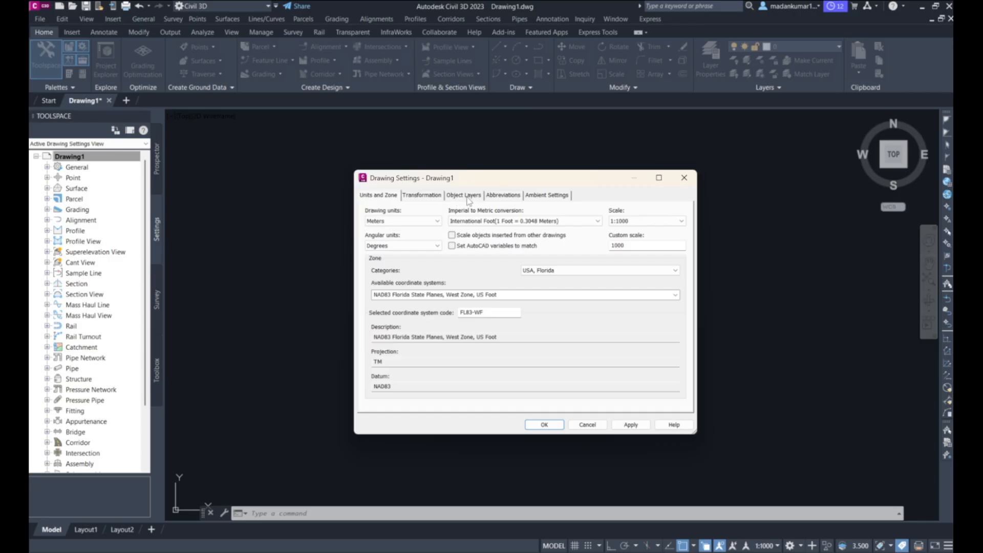
Switch to the Object Layers tab and browse the list of object types and their default layers
click(467, 197)
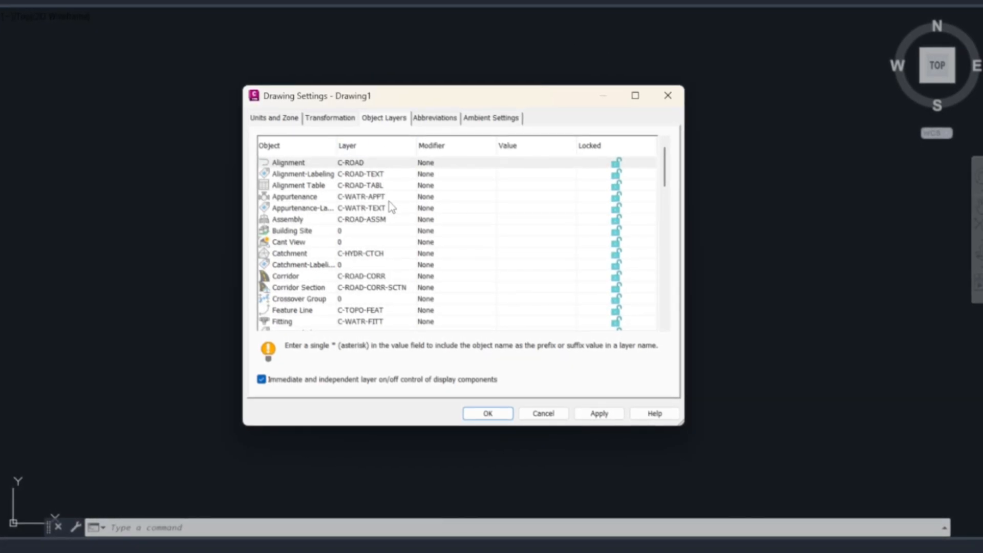
scroll(389, 202, down, 5)
scroll(389, 202, down, 9)
scroll(389, 203, down, 2)
scroll(389, 204, down, 3)
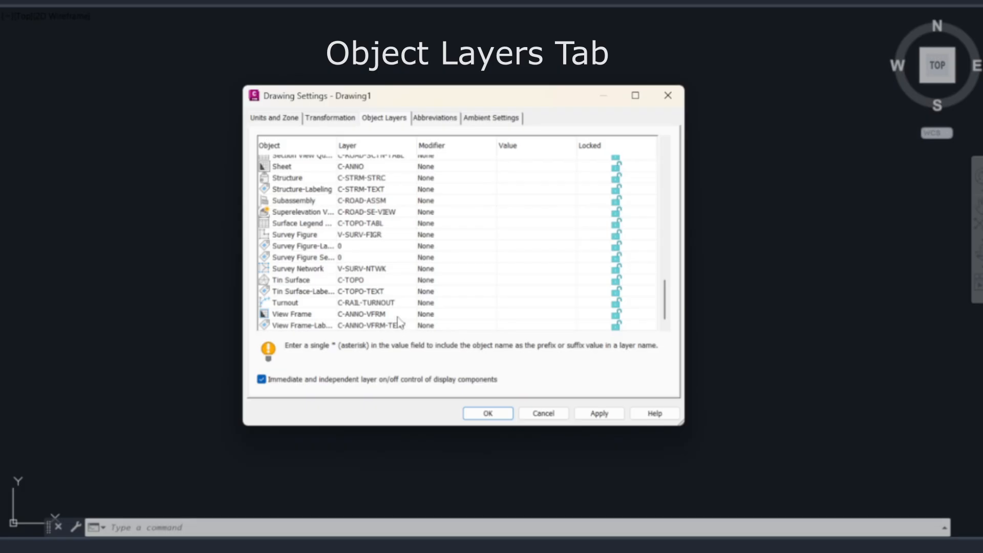
scroll(399, 321, up, 9)
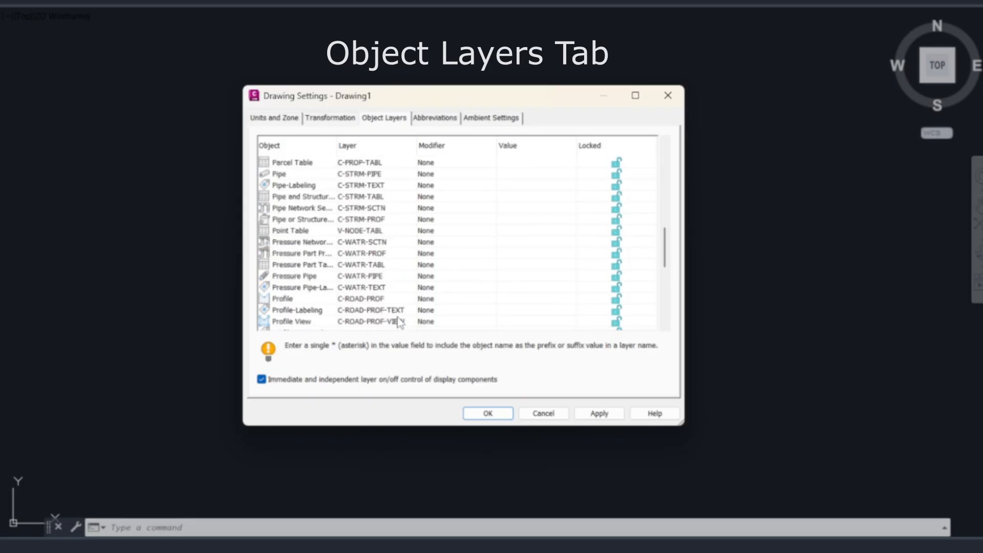
scroll(399, 322, up, 10)
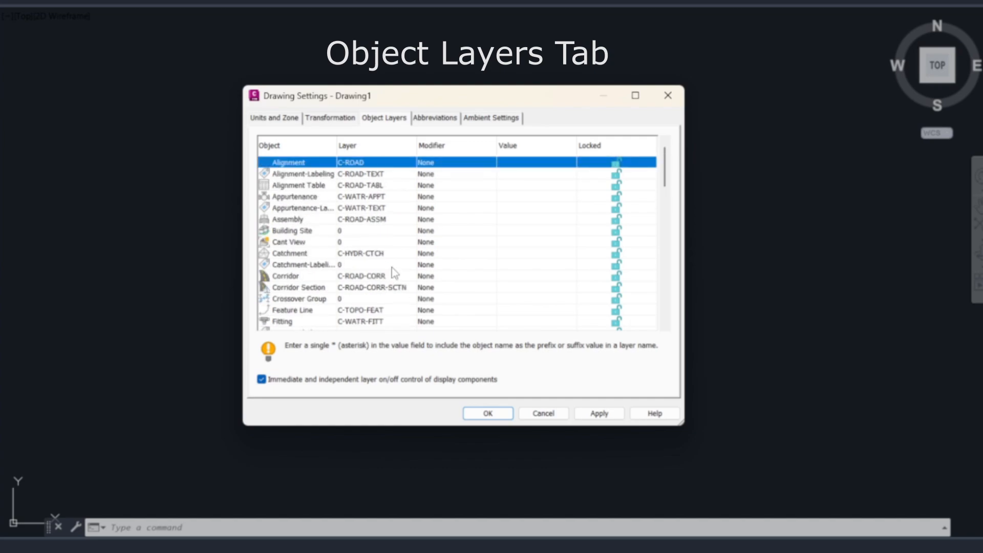
scroll(394, 272, down, 1)
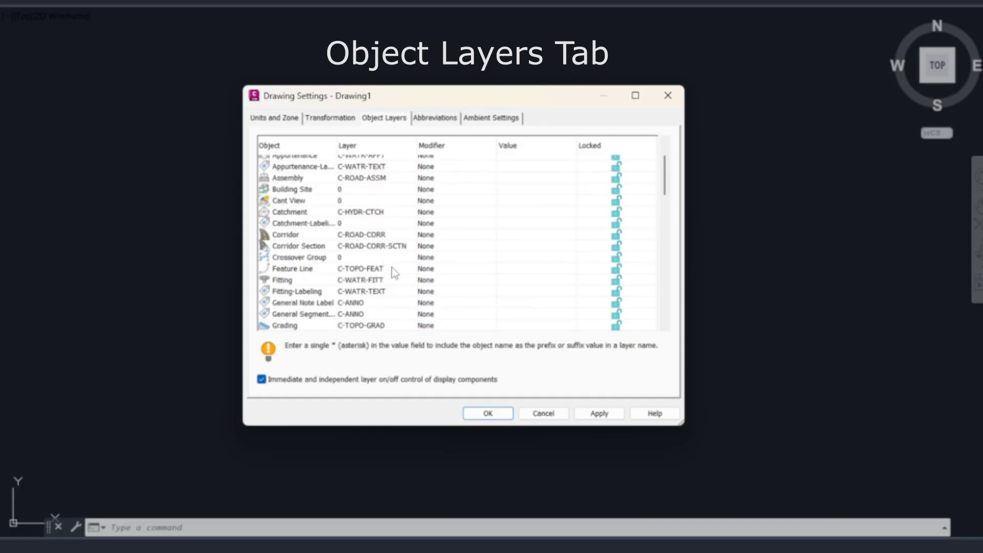
scroll(394, 272, down, 1)
scroll(392, 267, down, 5)
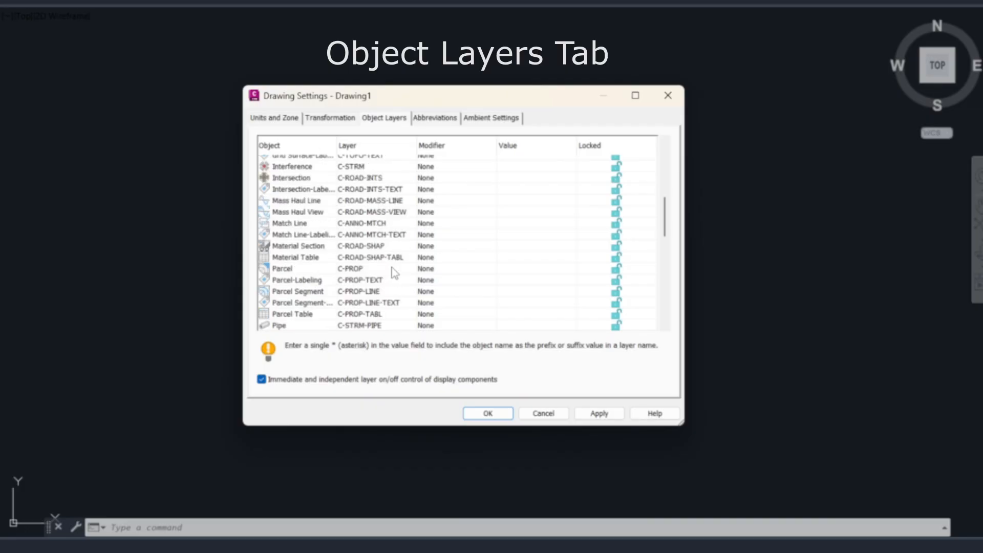
scroll(391, 273, down, 2)
scroll(392, 267, down, 2)
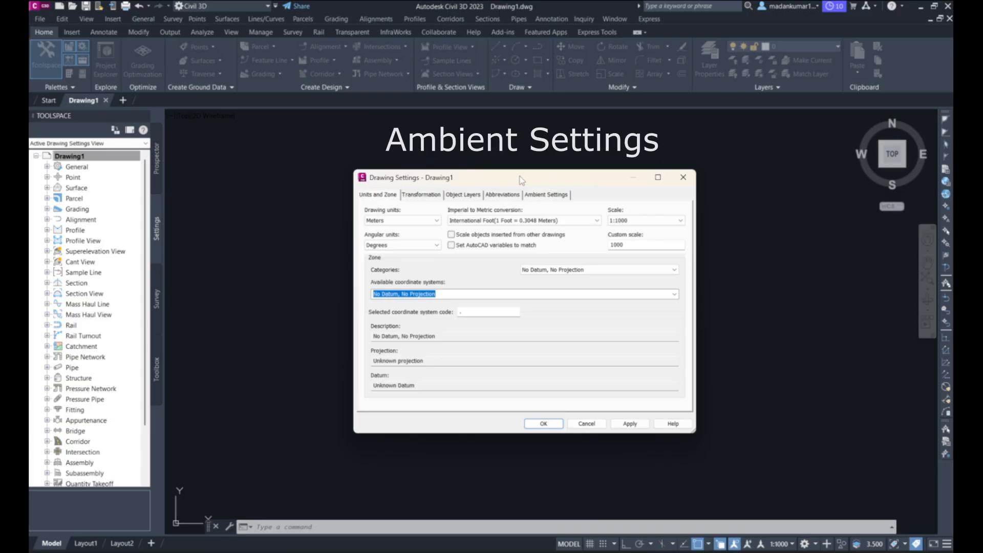
Switch to the Ambient Settings tab and browse the property categories
click(545, 195)
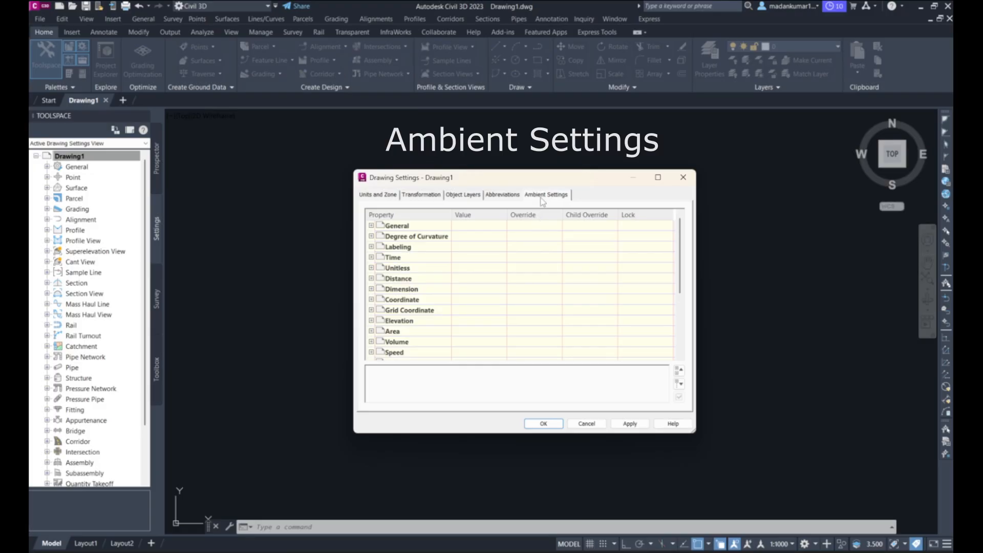
scroll(508, 272, down, 1)
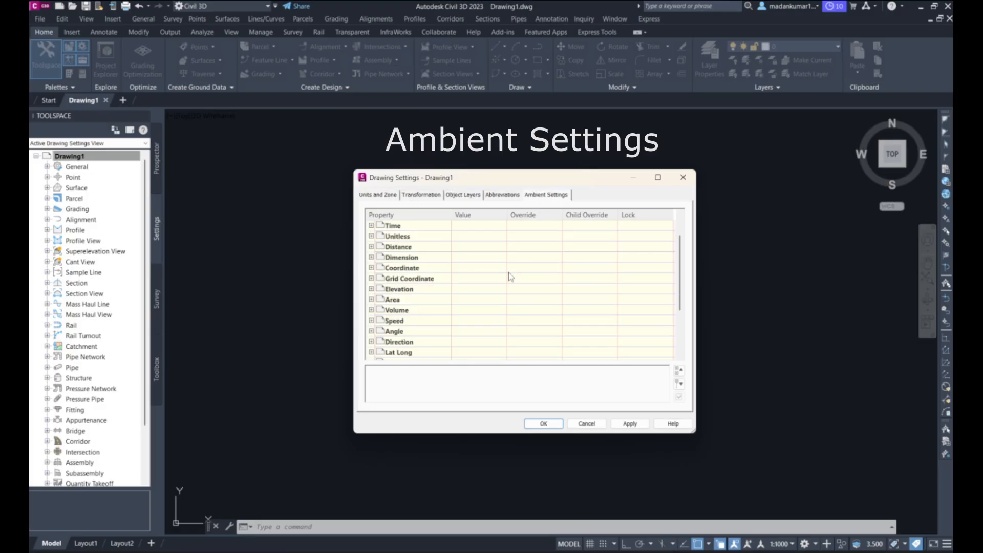
scroll(509, 272, down, 2)
scroll(508, 273, down, 1)
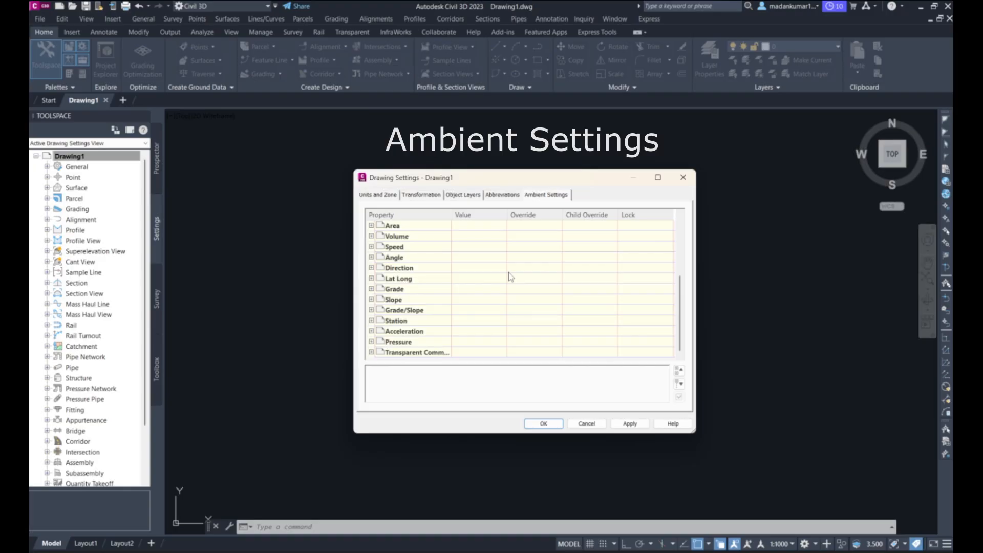
scroll(508, 272, up, 2)
scroll(508, 272, up, 2)
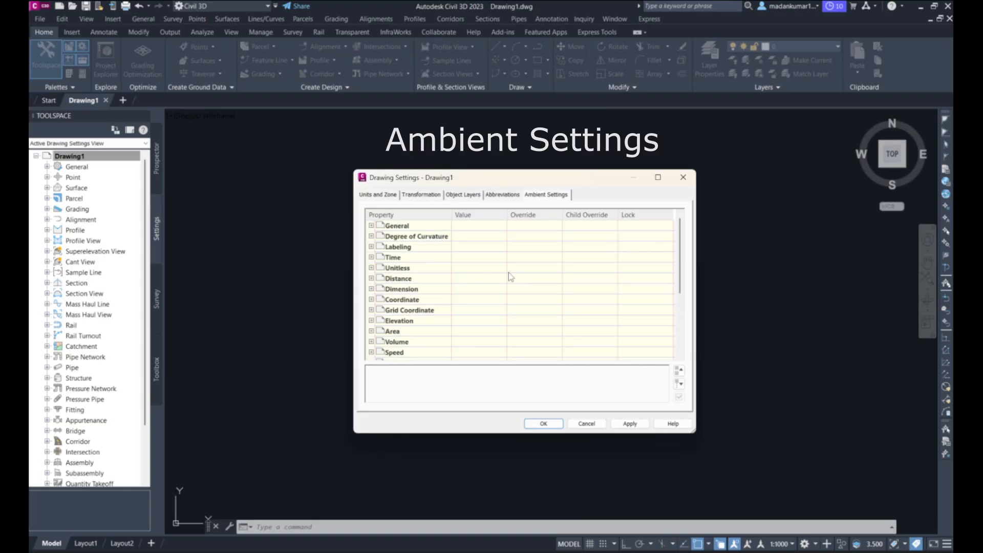
Expand the Labeling, Distance, Elevation and Angle categories to examine their unit, precision and rounding settings
click(370, 247)
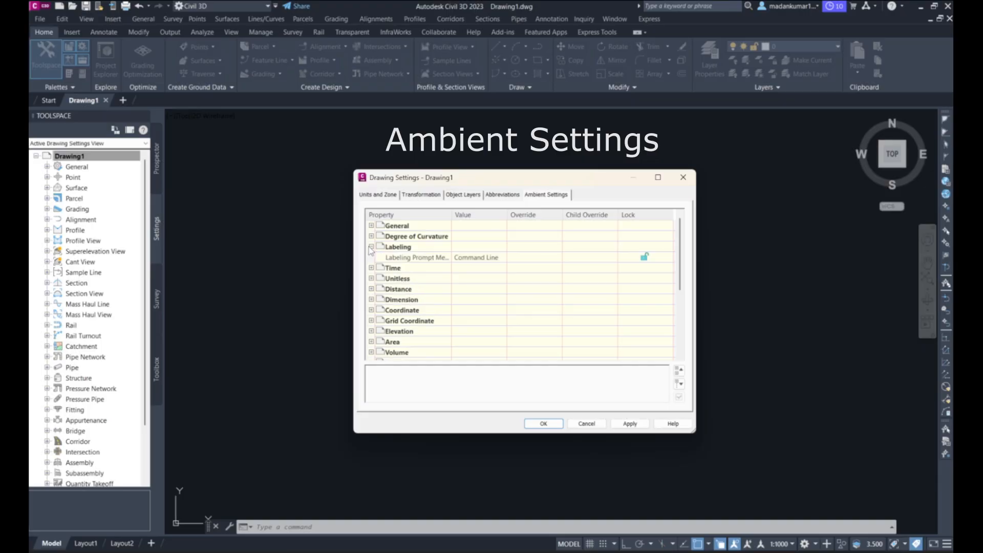
click(370, 289)
scroll(372, 294, down, 1)
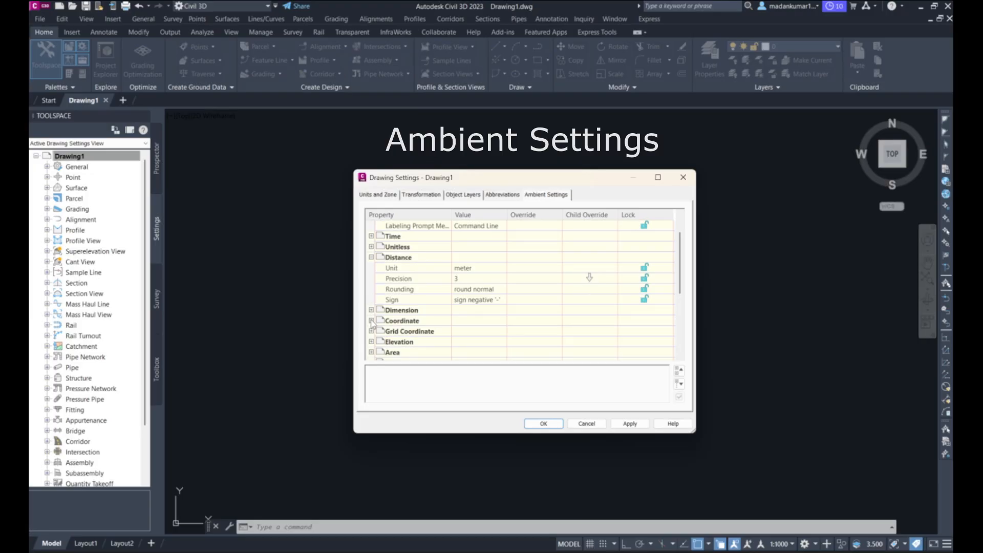
click(371, 341)
scroll(373, 346, down, 2)
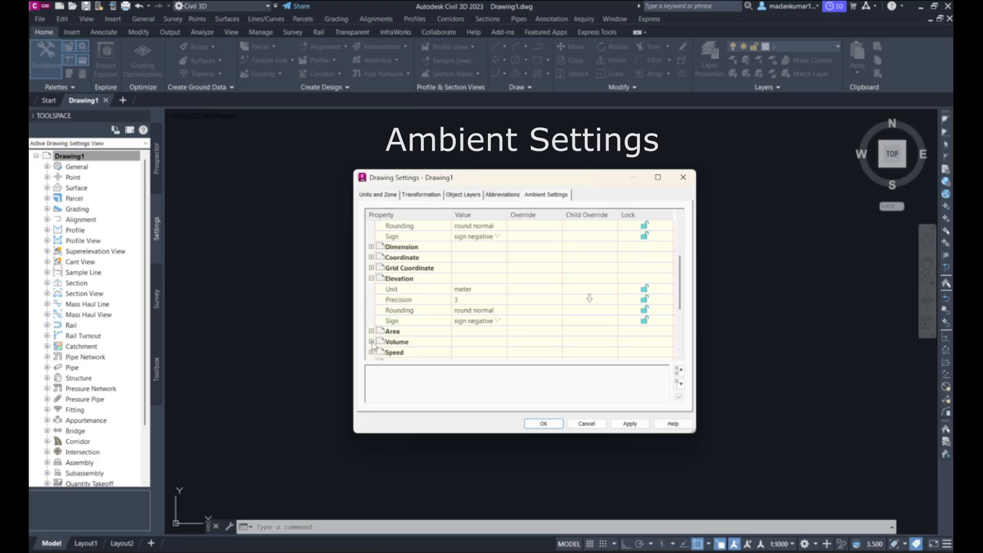
scroll(373, 346, down, 1)
click(371, 332)
scroll(372, 335, down, 3)
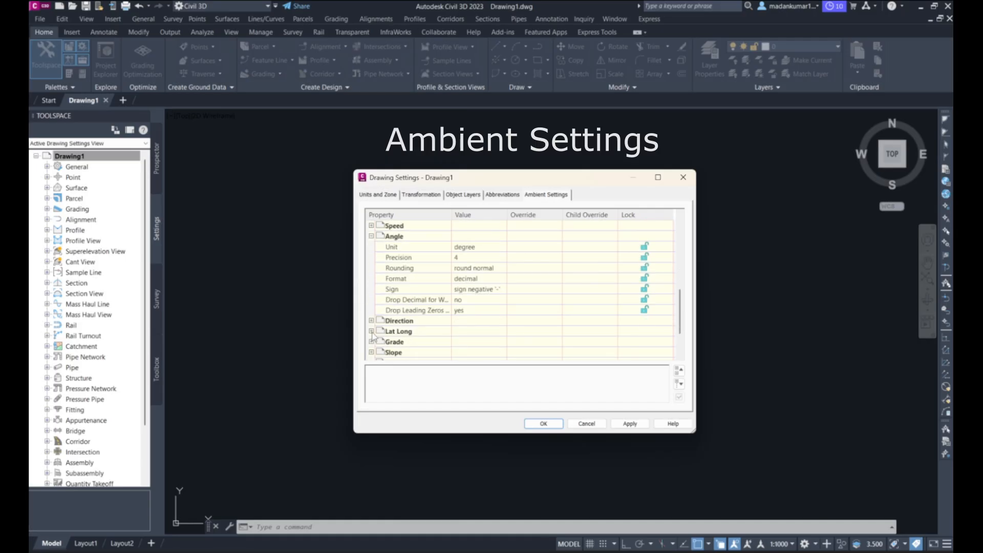
scroll(373, 335, down, 2)
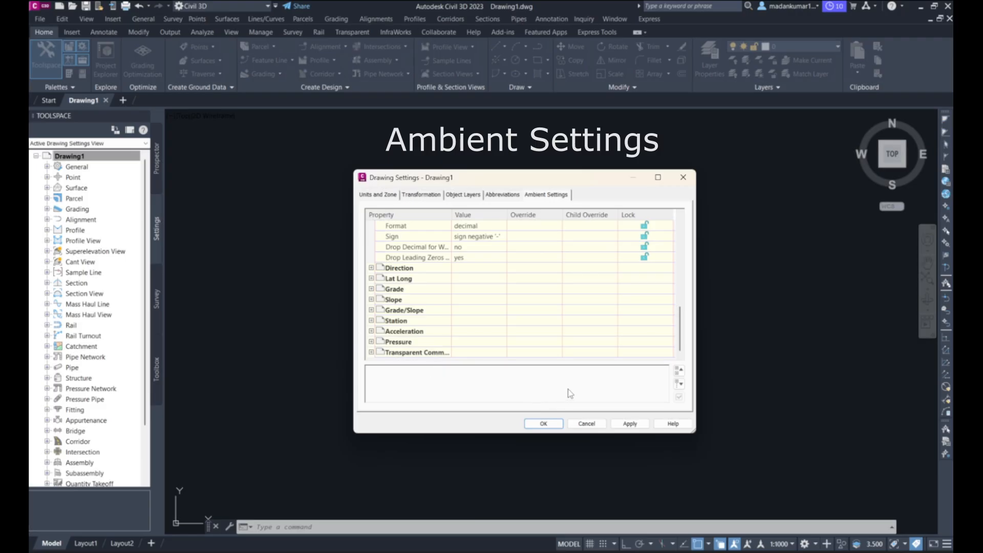
scroll(563, 348, up, 3)
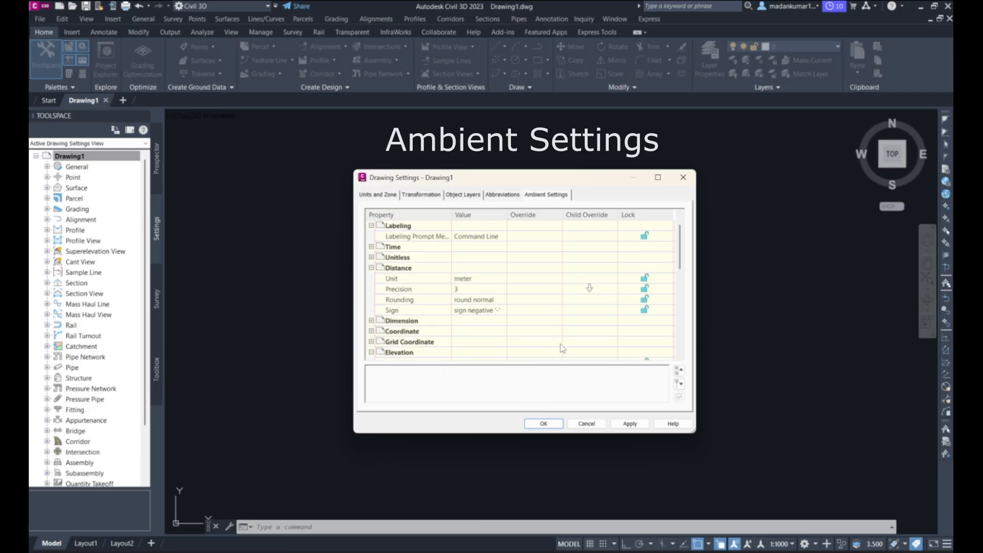
scroll(563, 348, up, 1)
scroll(562, 348, down, 1)
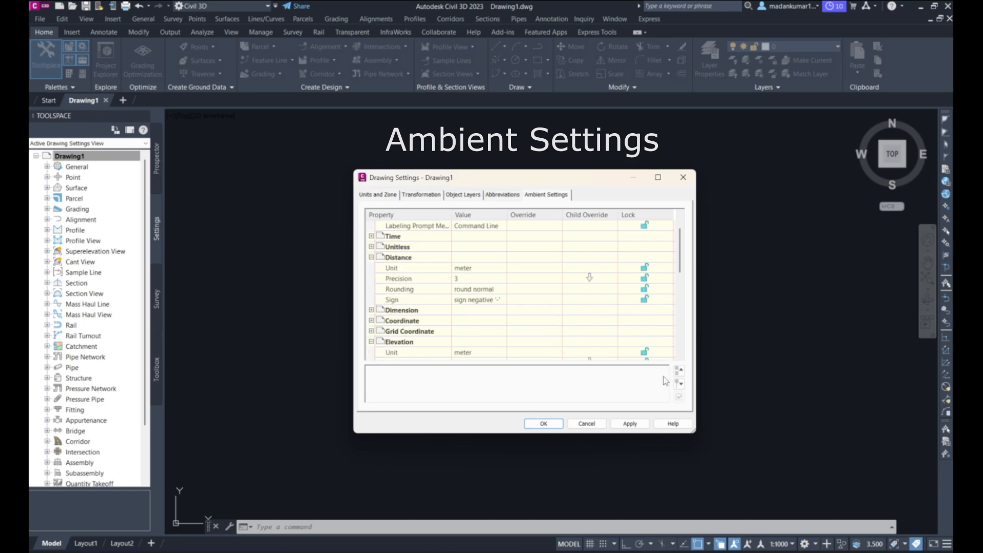